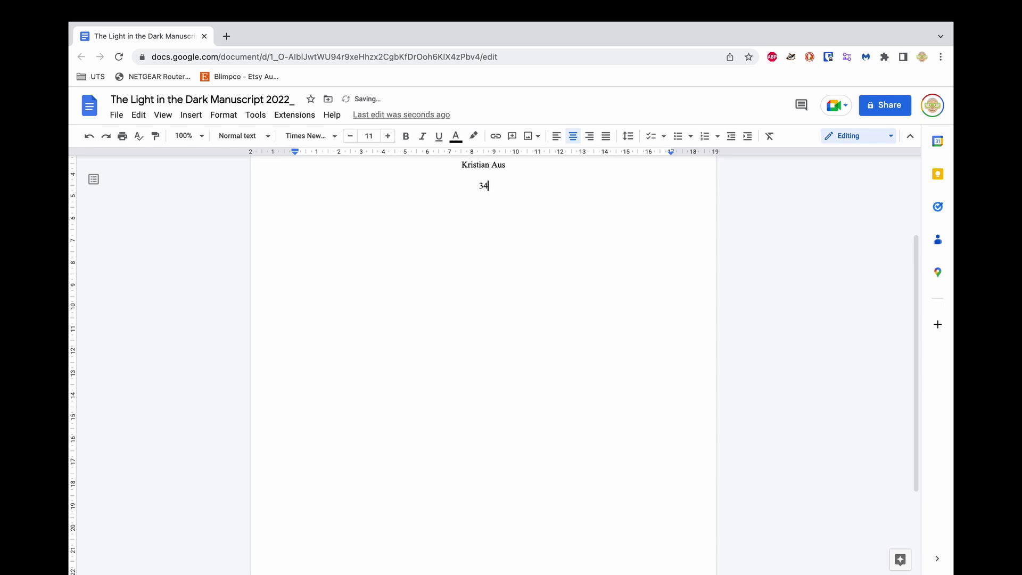
Add the centred tagline 'A lonely lighthouse longs for company on a shelf' under the title
key("Return")
key("Return")
key("Return")
key("ctrl+e")
type("A lonely li")
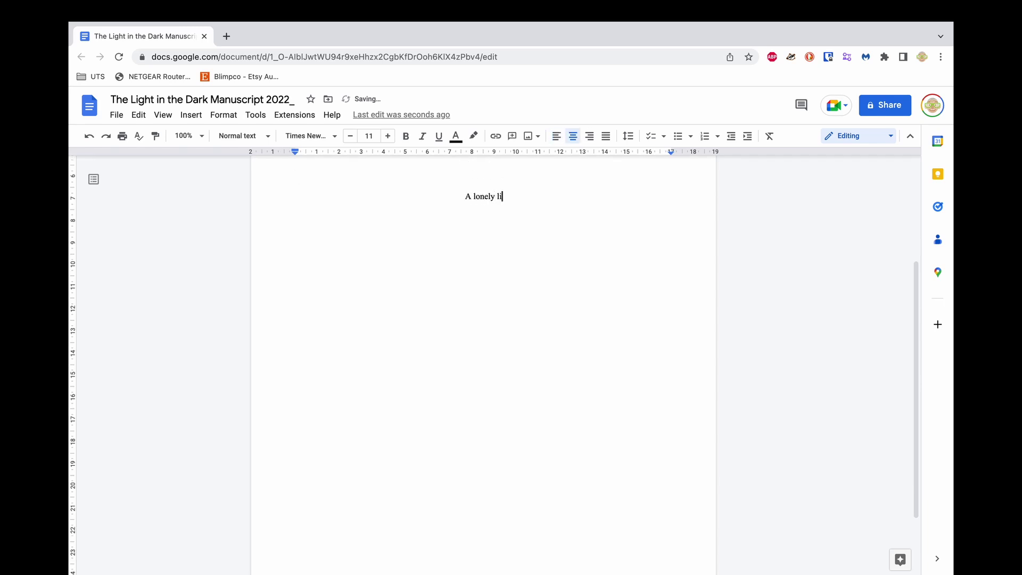
type("ghthouse longs for company on a shelf")
Start a new left-aligned page headed THE LIGHT IN THE DARK with a roman-numeral Title, Imprint, Title list
key("ctrl+Return")
key("ctrl+l")
type("T")
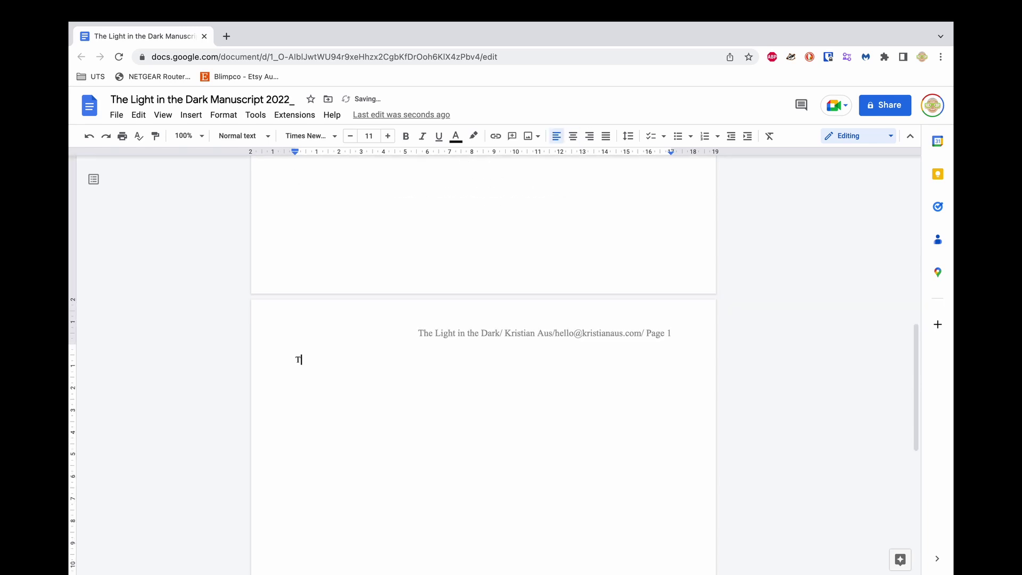
type("HE LIGHT IN THE DARK")
key("Return")
key("Return")
key("ctrl+shift+7")
type("Title Imprint Title")
key("Return")
key("Return")
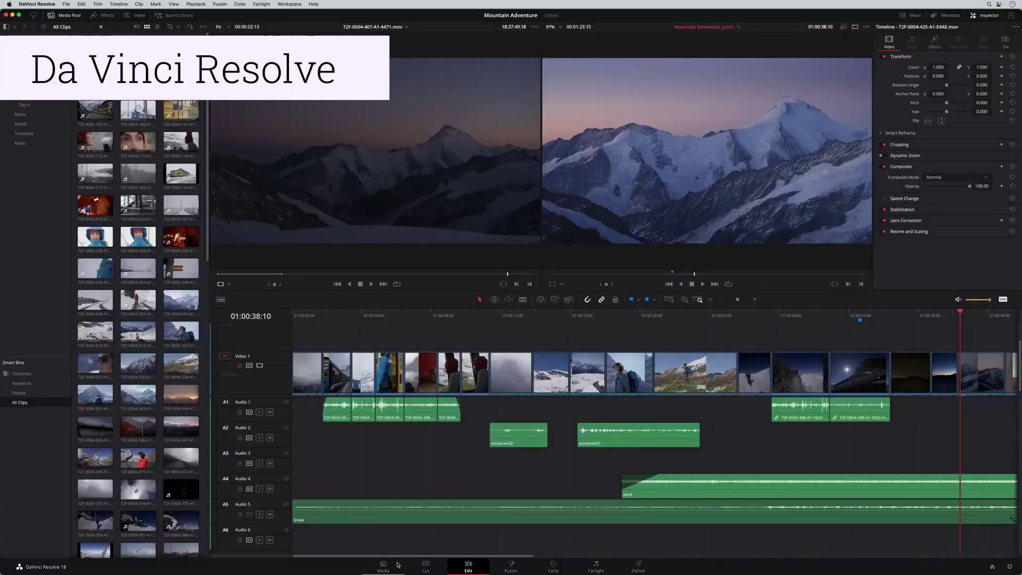
Switch from the Color page to the Fairlight audio page
key("shift+6")
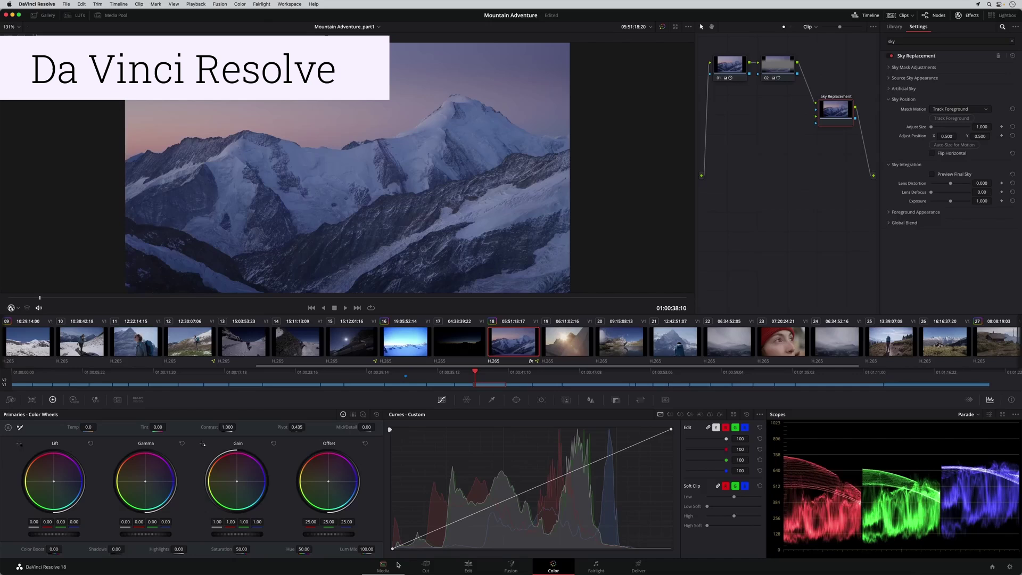
key("shift+7")
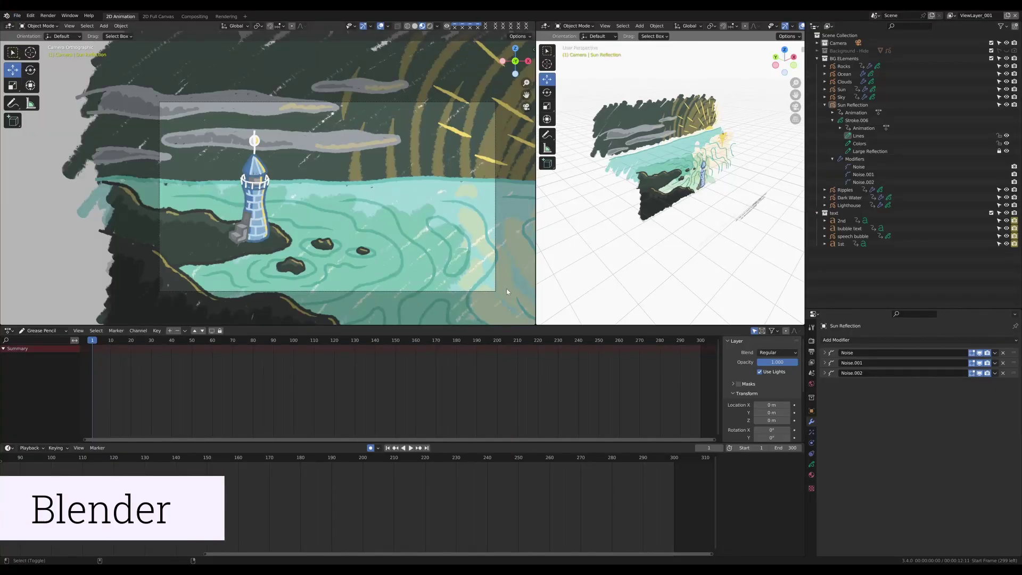
Frame the Sun Reflection strokes and play the lighthouse animation, stopping at frame 167
key("KP_Decimal")
mouse_move(641, 305)
middle_mouse_down()
mouse_move(589, 245)
mouse_move(601, 228)
mouse_move(627, 261)
mouse_move(633, 241)
mouse_move(668, 246)
mouse_move(684, 201)
mouse_move(692, 229)
middle_mouse_up()
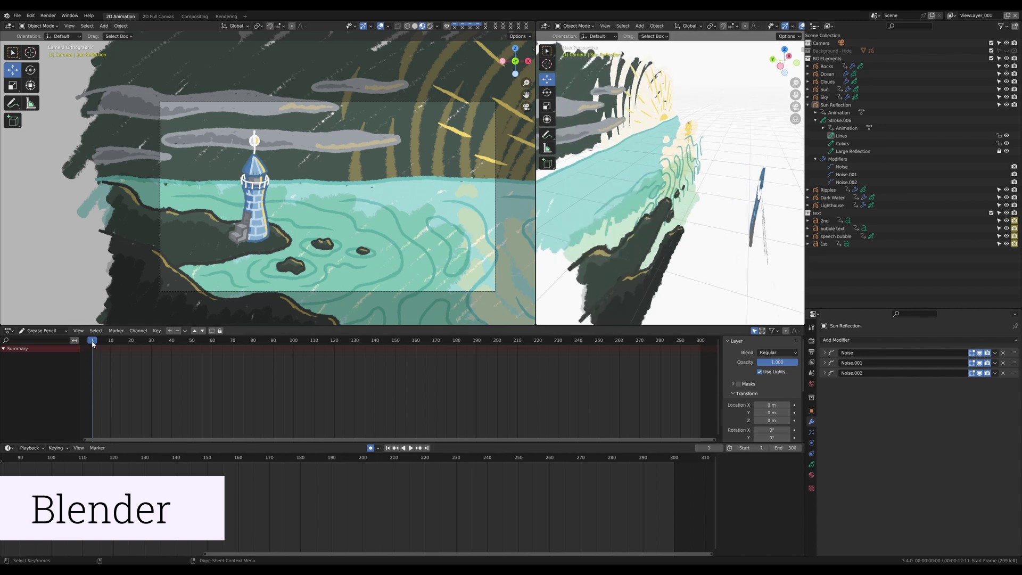
key("space")
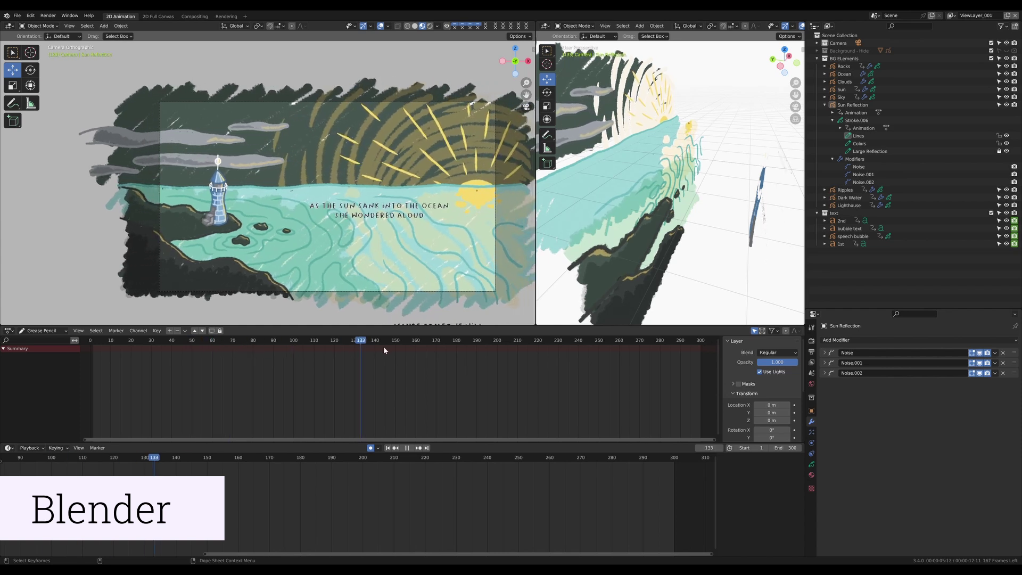
key("space")
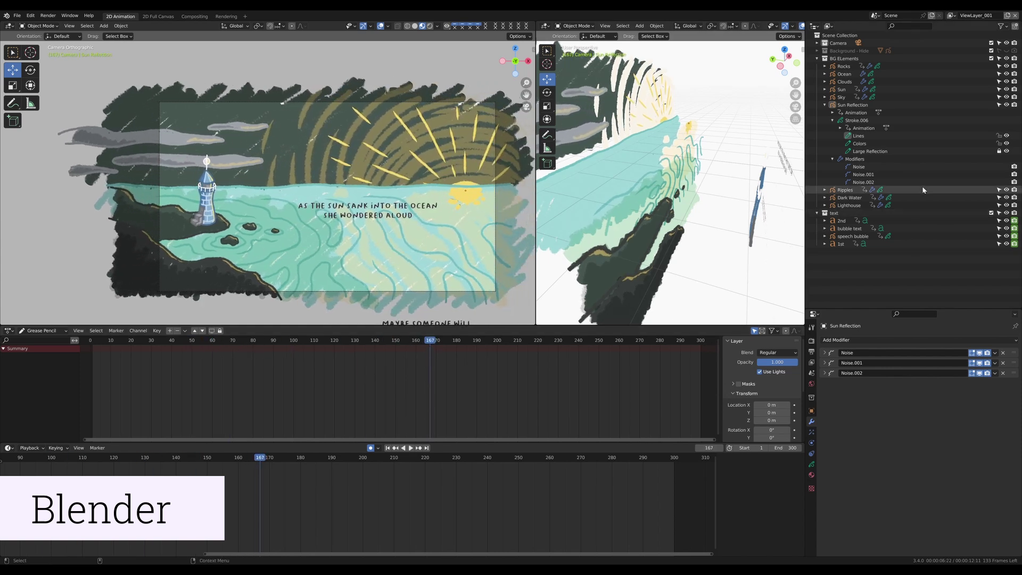
Toggle the caption text and Ripples layers off and on, then hide Sun Reflection
left_click(1007, 214)
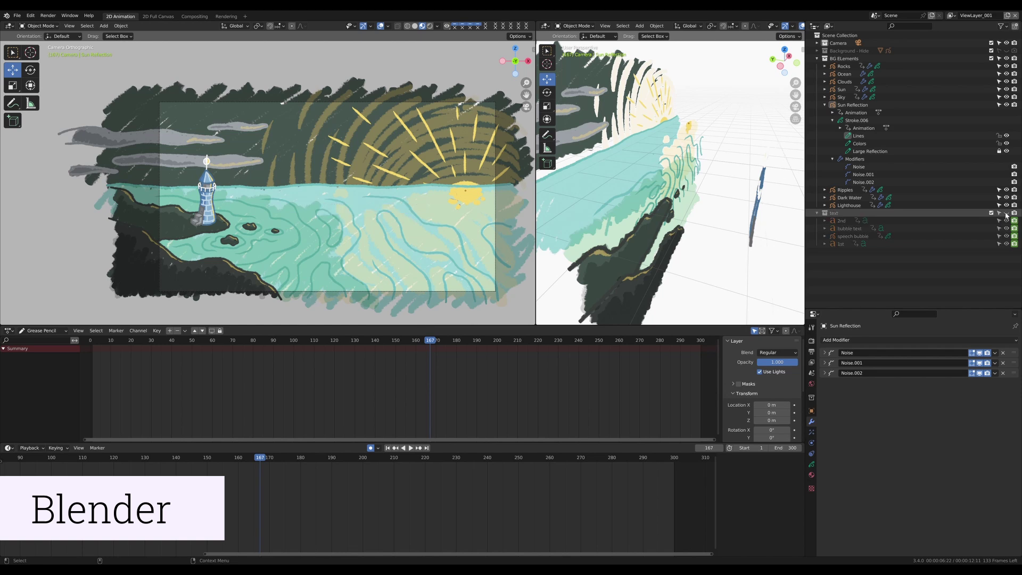
left_click(1007, 213)
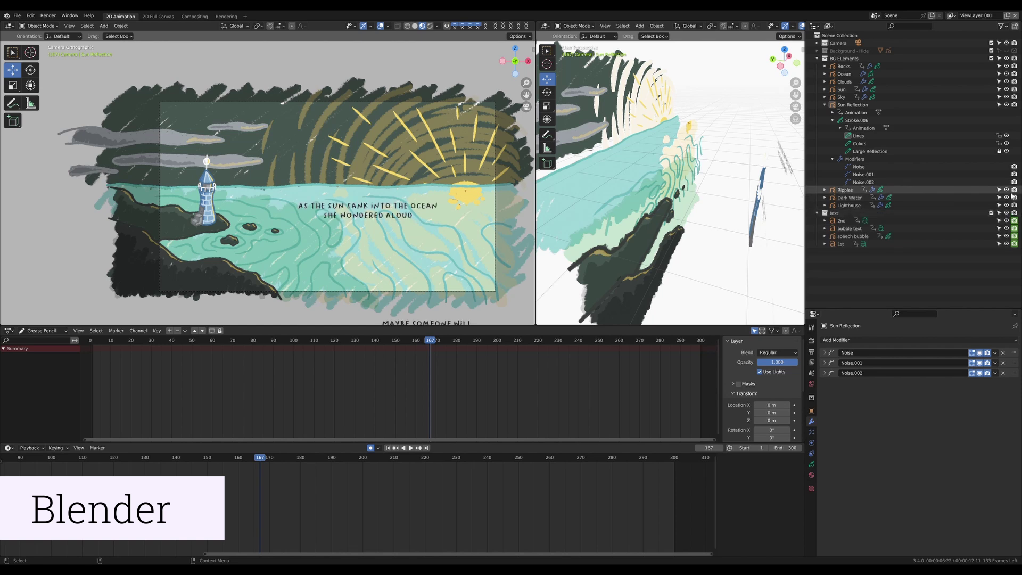
left_click(1006, 190)
left_click(1007, 190)
left_click(1007, 190)
left_click(1006, 190)
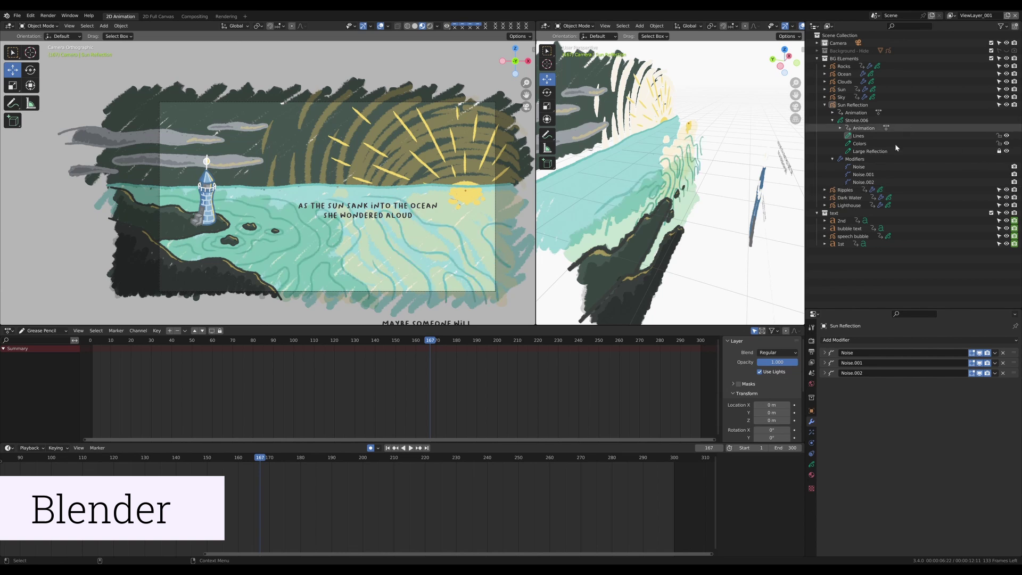
left_click(1007, 105)
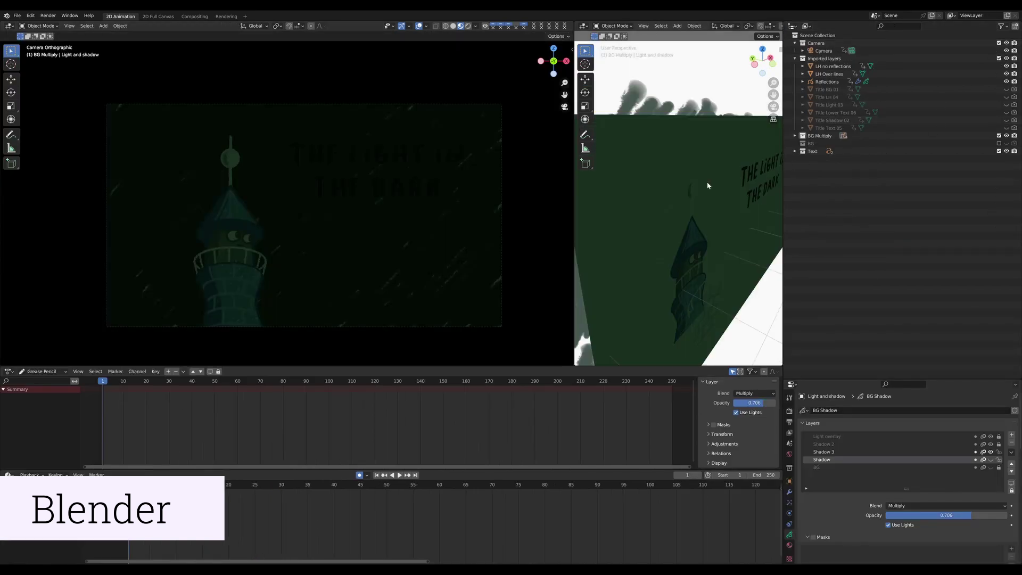
Play the title animation, stop at frame 84, and scrub back to frame 67
middle_click_drag(708, 181, 682, 187)
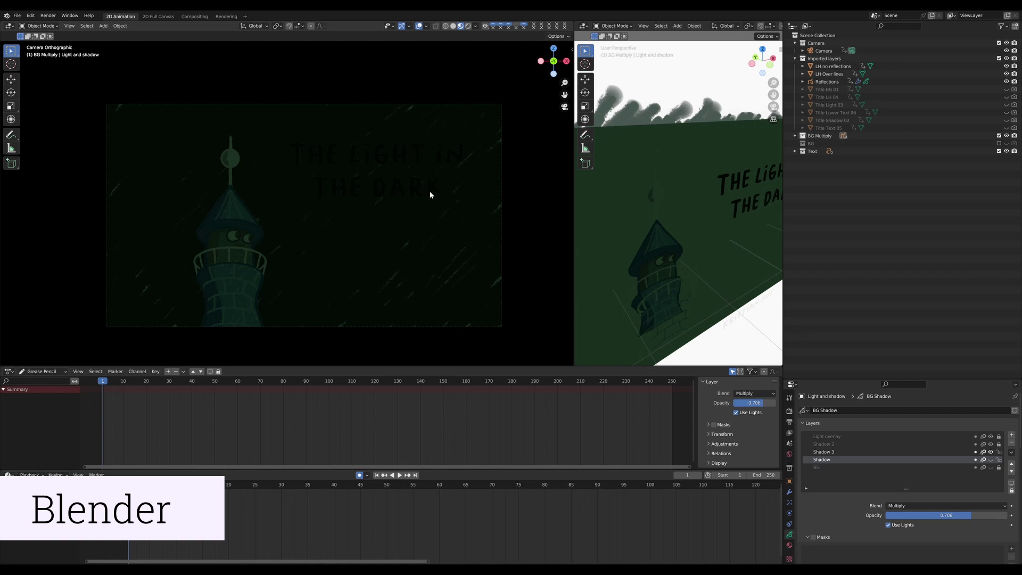
scroll(341, 205, "down", 3)
middle_click_drag(366, 219, 321, 214, "shift")
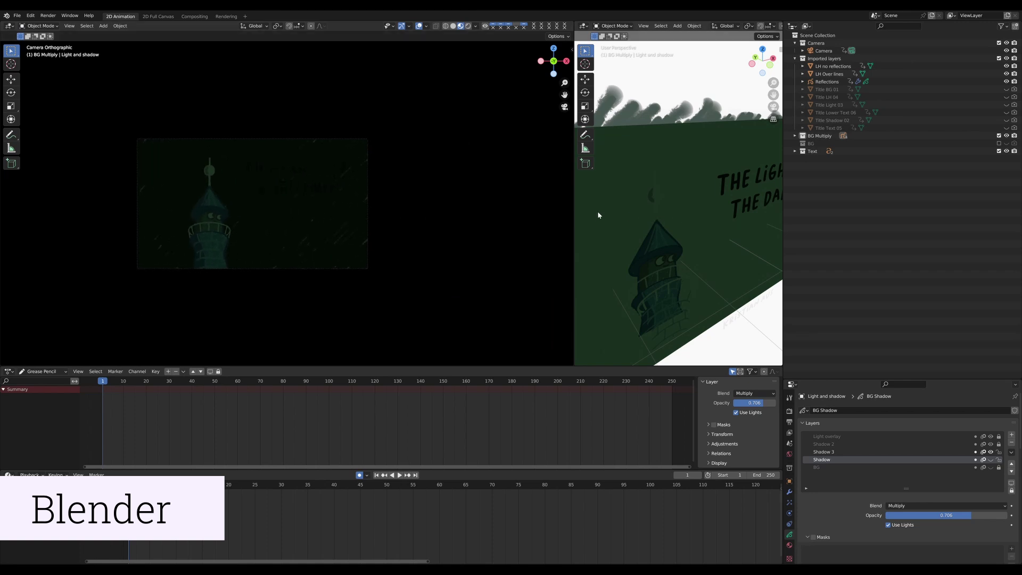
scroll(287, 160, "up", 4)
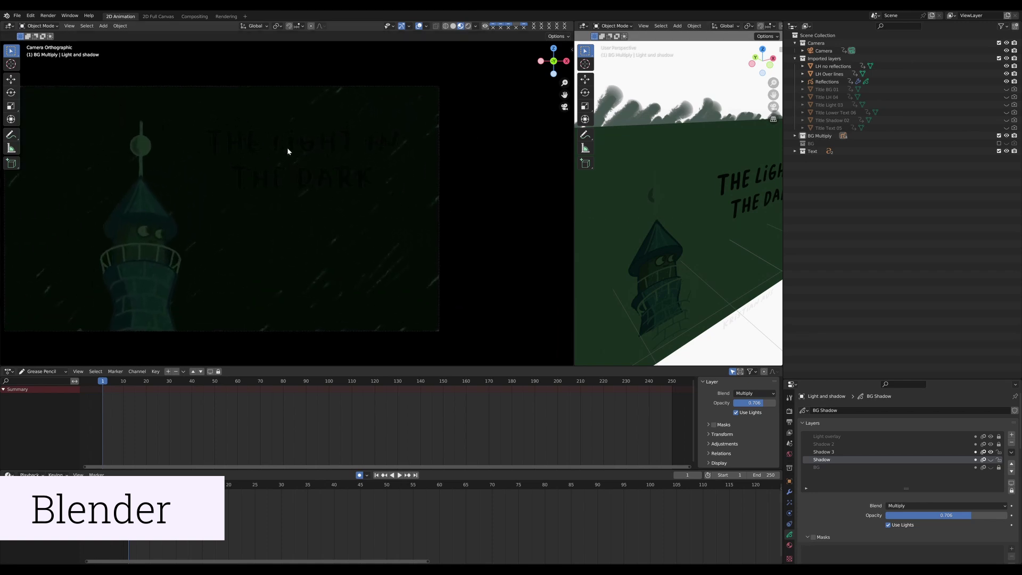
middle_click_drag(349, 167, 367, 170, "shift")
middle_click_drag(650, 224, 676, 238)
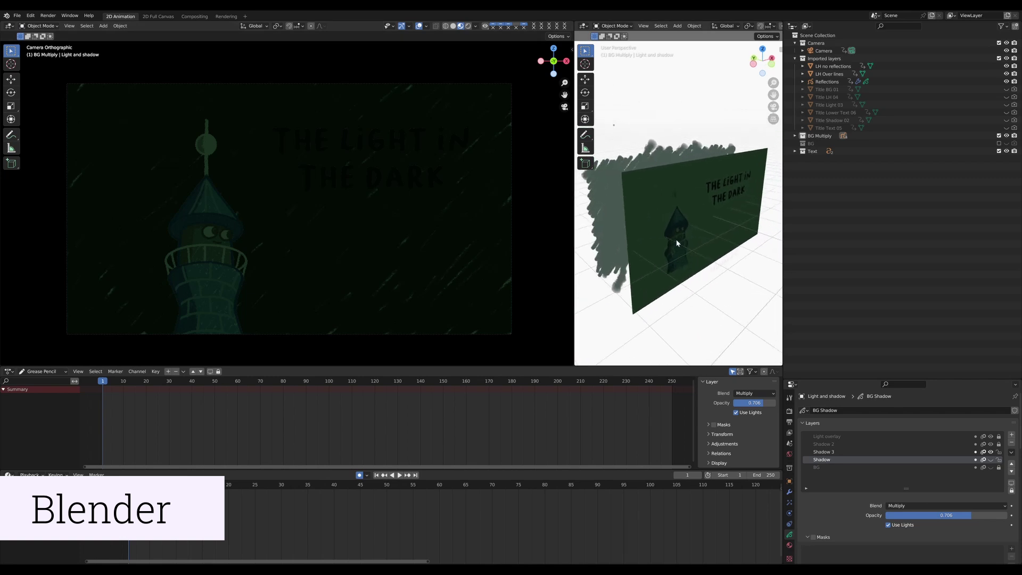
left_click(400, 476)
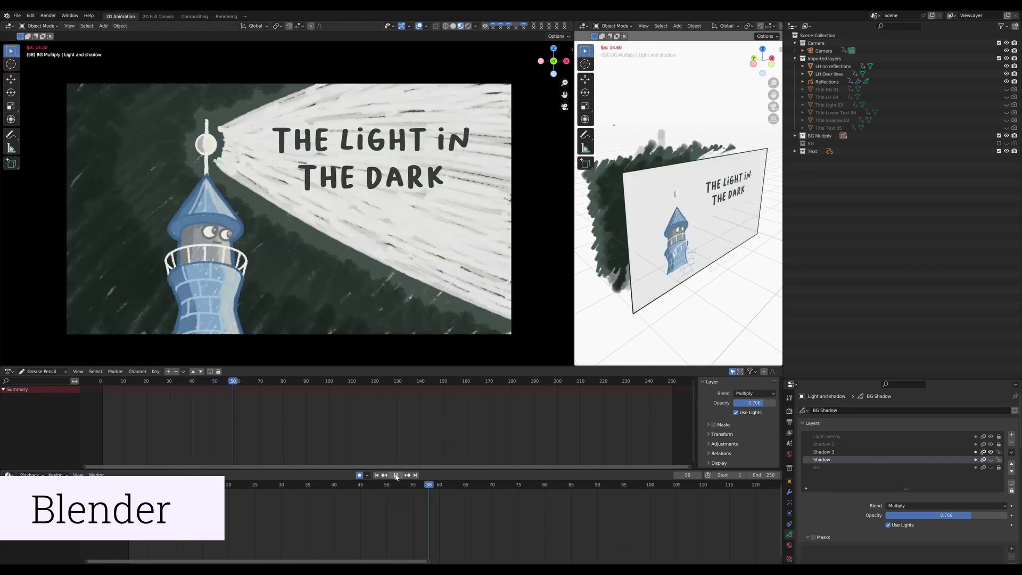
key("space")
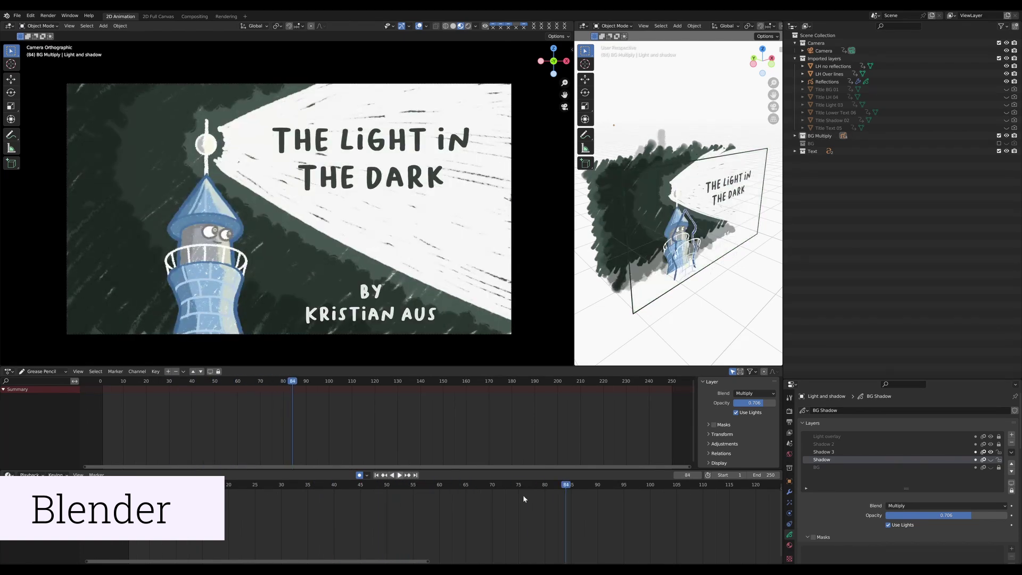
left_click_drag(566, 487, 479, 487)
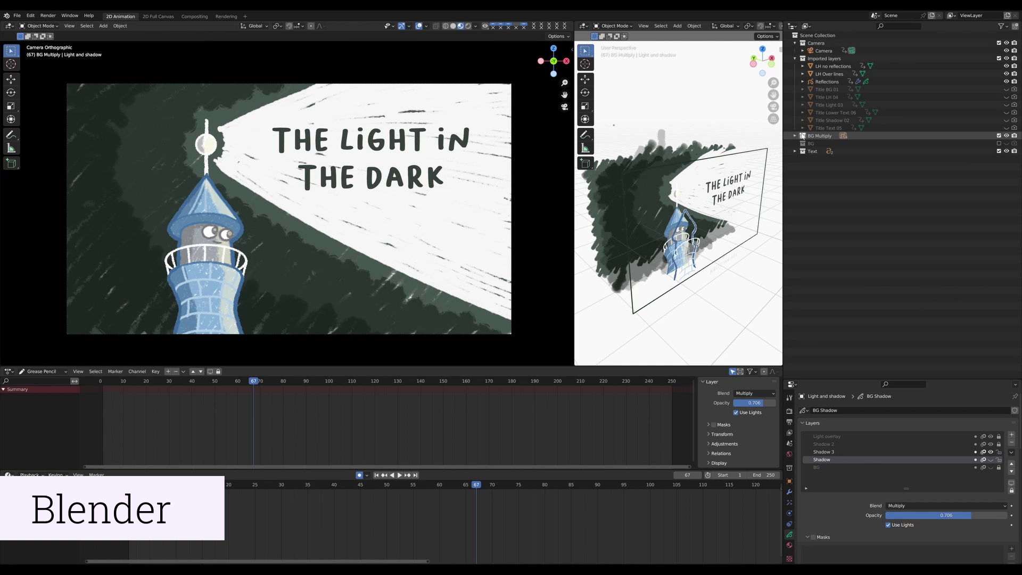
Expand the BG Multiply collection and toggle the BG background off and on
left_click(795, 135)
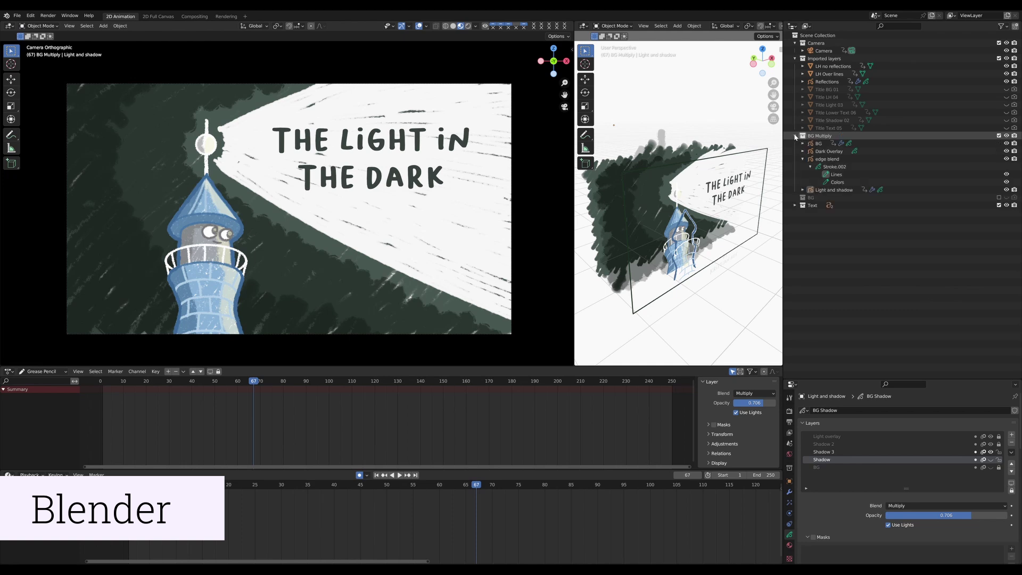
left_click(1007, 144)
left_click(1007, 144)
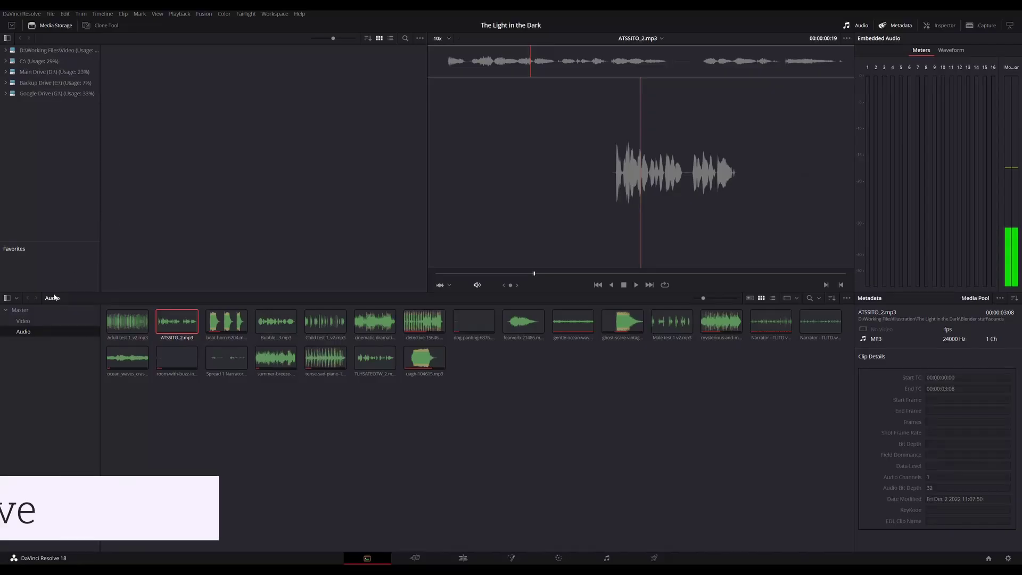
Preview the Spread 2 LH, Spread 2 Waves and Spread 9_part 3 clips, then go to the Cut page
left_click(23, 321)
left_click(278, 319)
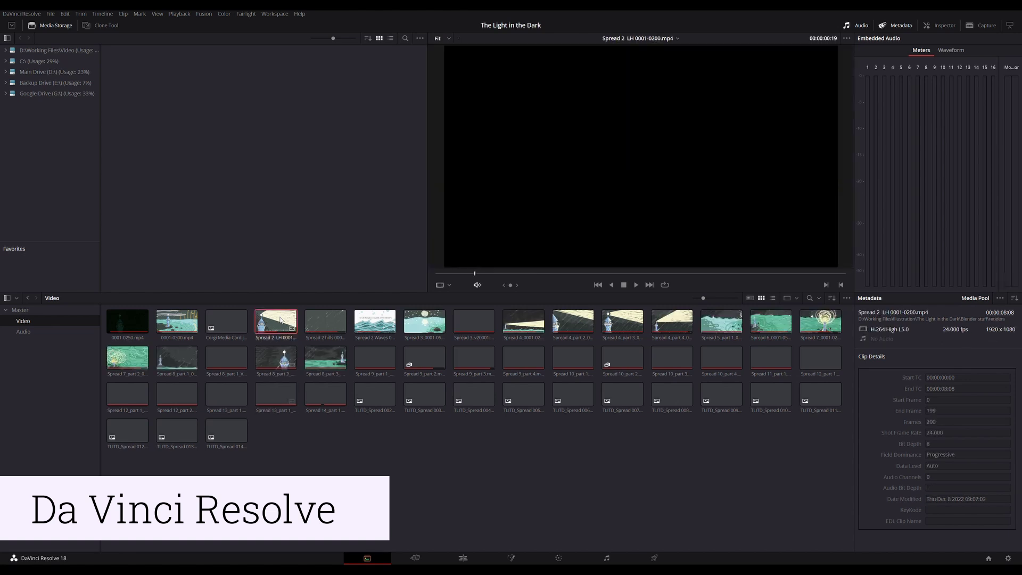
left_click(376, 323)
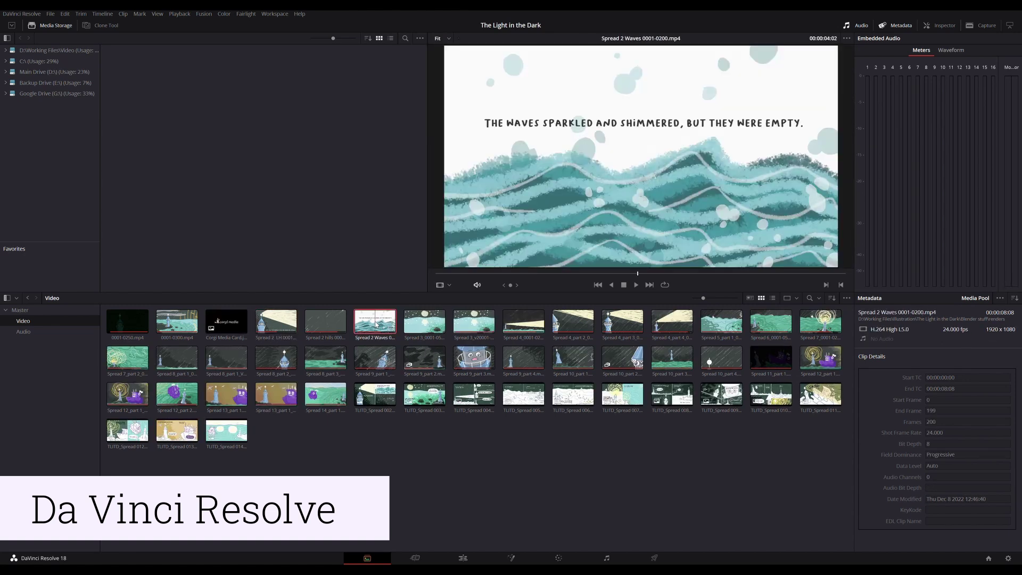
left_click(474, 358)
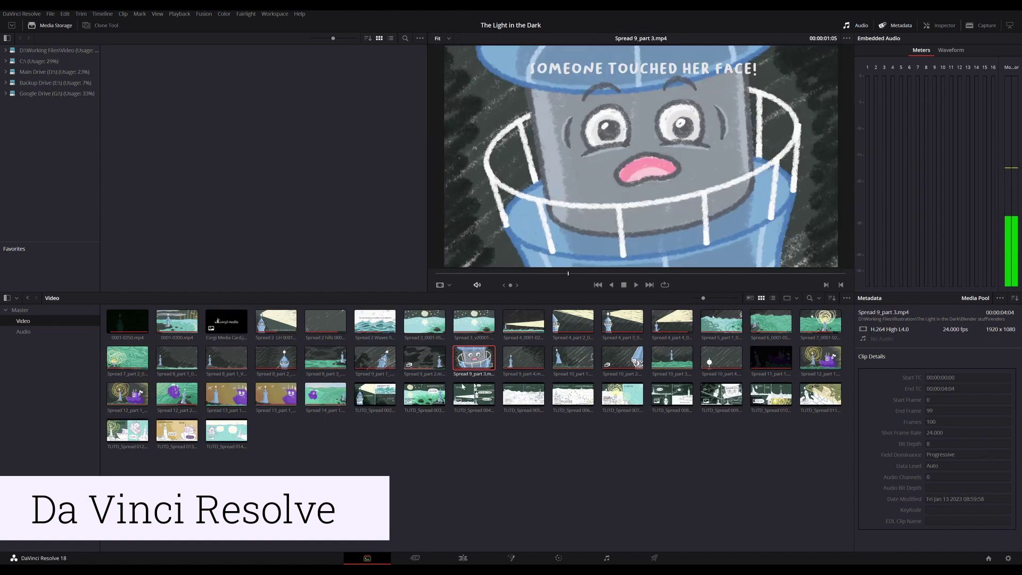
left_click(415, 558)
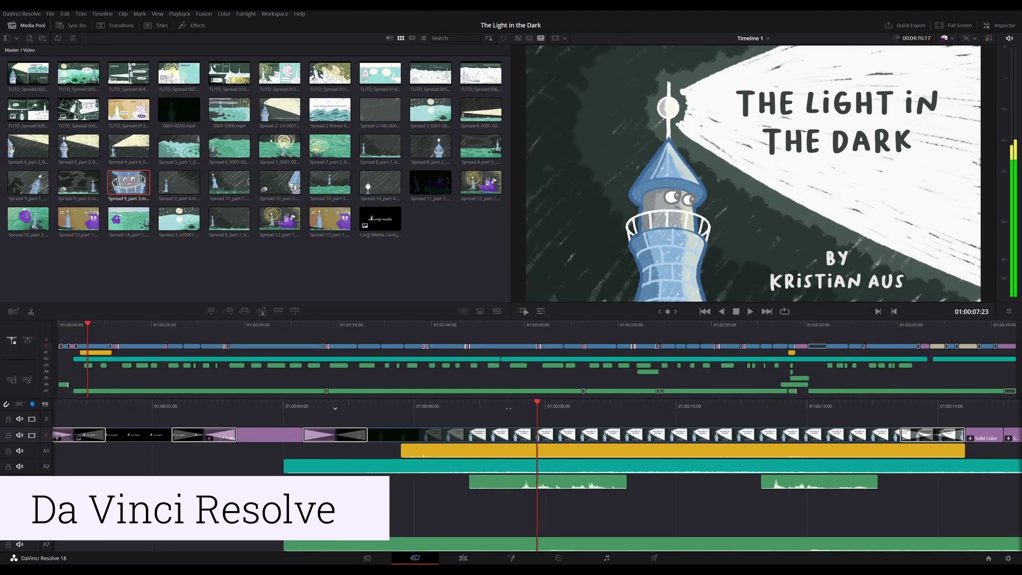
Scrub to the lighthouse title shot, play it, then move to the Edit page
left_click_drag(259, 417, 63, 417)
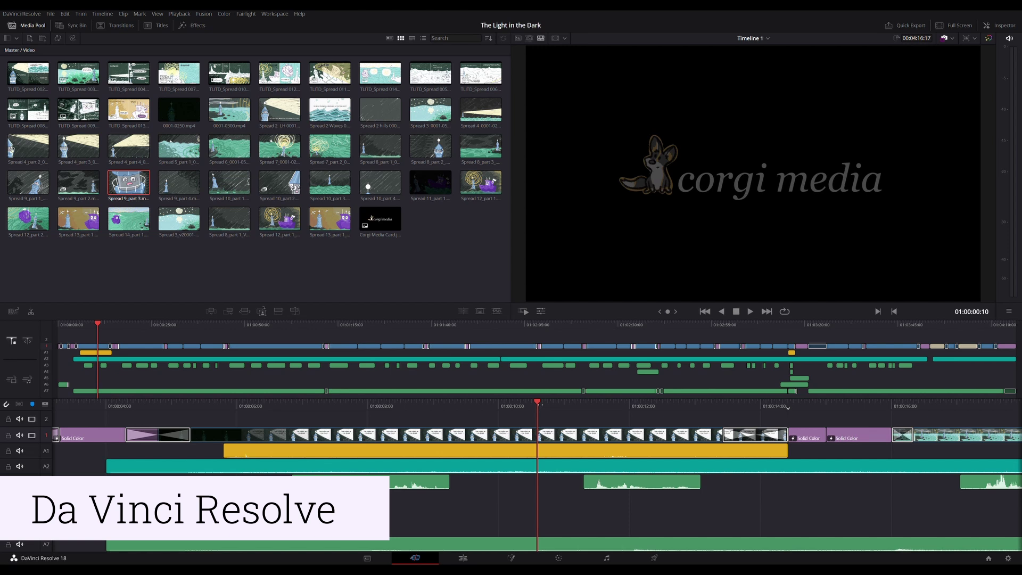
left_click_drag(341, 417, 535, 416)
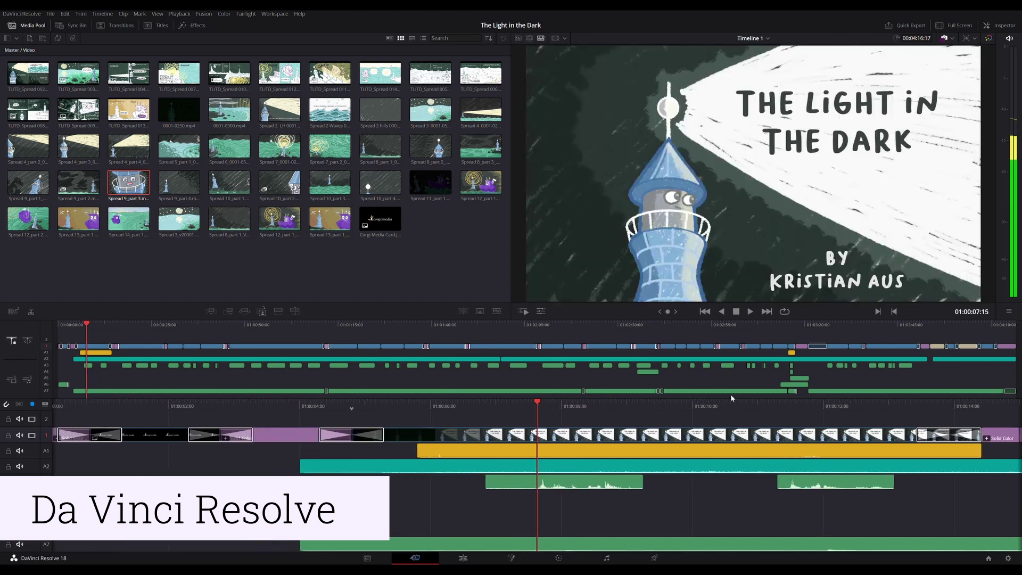
left_click(750, 311)
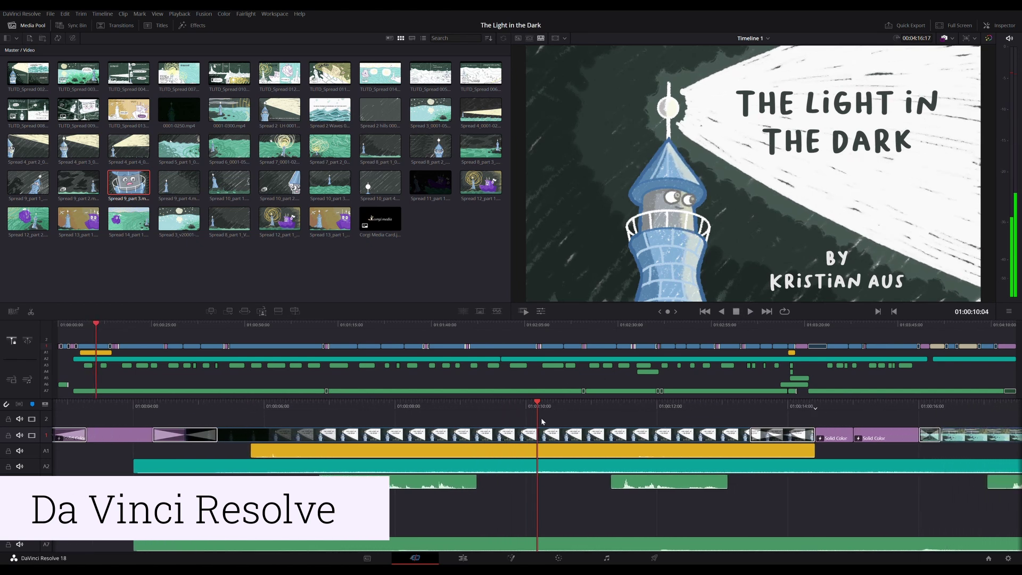
left_click(471, 560)
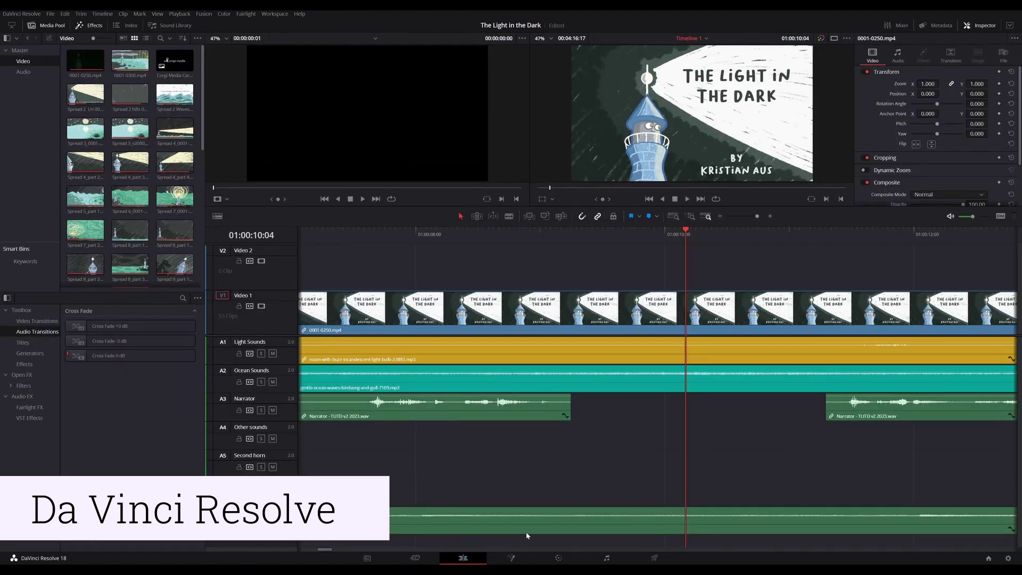
Zoom the timeline out four times until the whole film's tracks fit in view
left_click(719, 216)
left_click(720, 216)
left_click(719, 216)
left_click(720, 217)
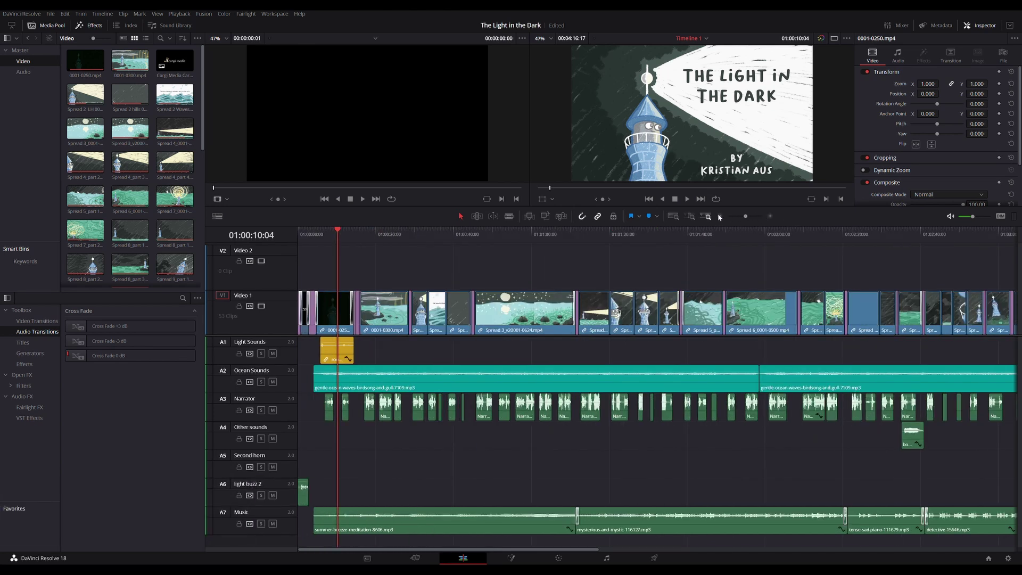